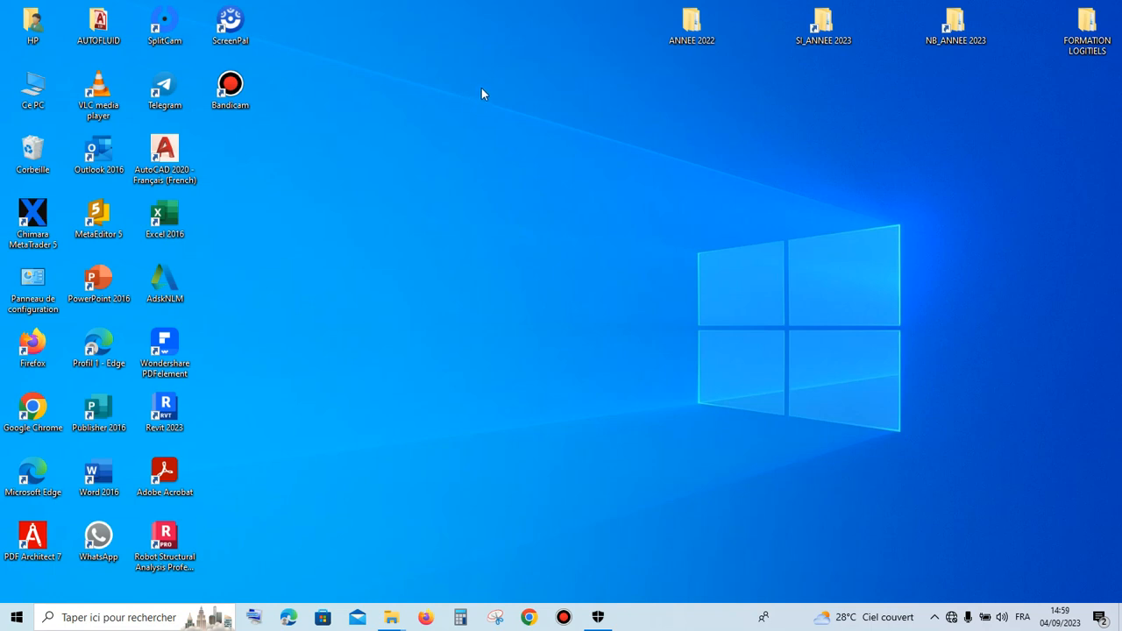
Launch Robot Structural Analysis Professional 2023 and create a new multi-storey building project from the full list of project types
{"action": "double_click", "coordinate": [164, 538]}
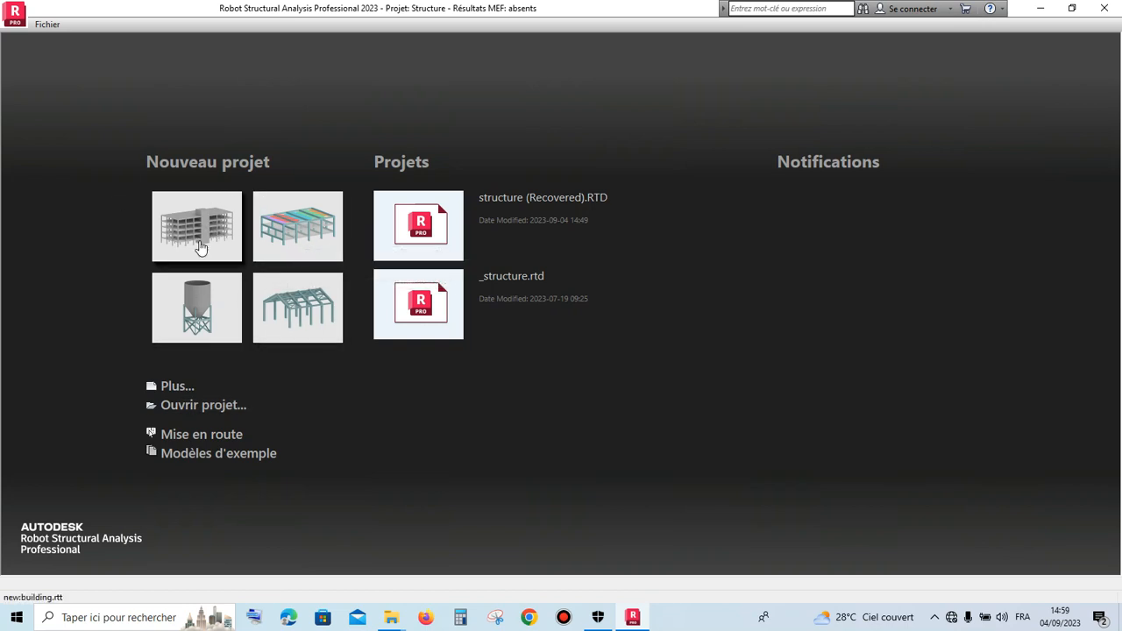
{"action": "left_click", "coordinate": [174, 389]}
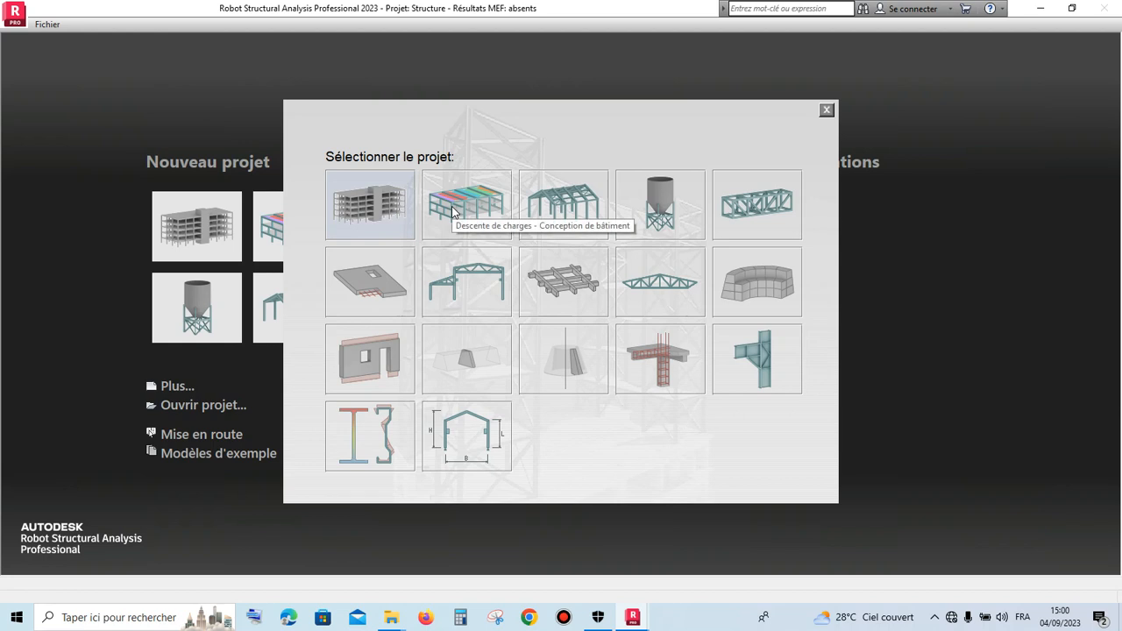
{"action": "left_click", "coordinate": [364, 208]}
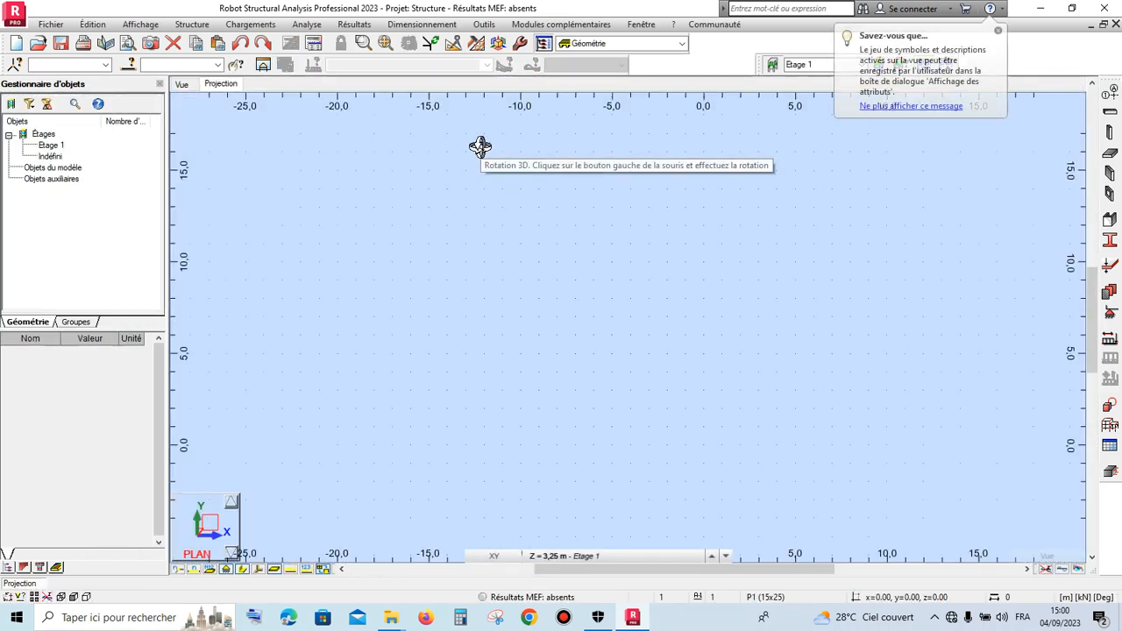
{"action": "left_click", "coordinate": [998, 33]}
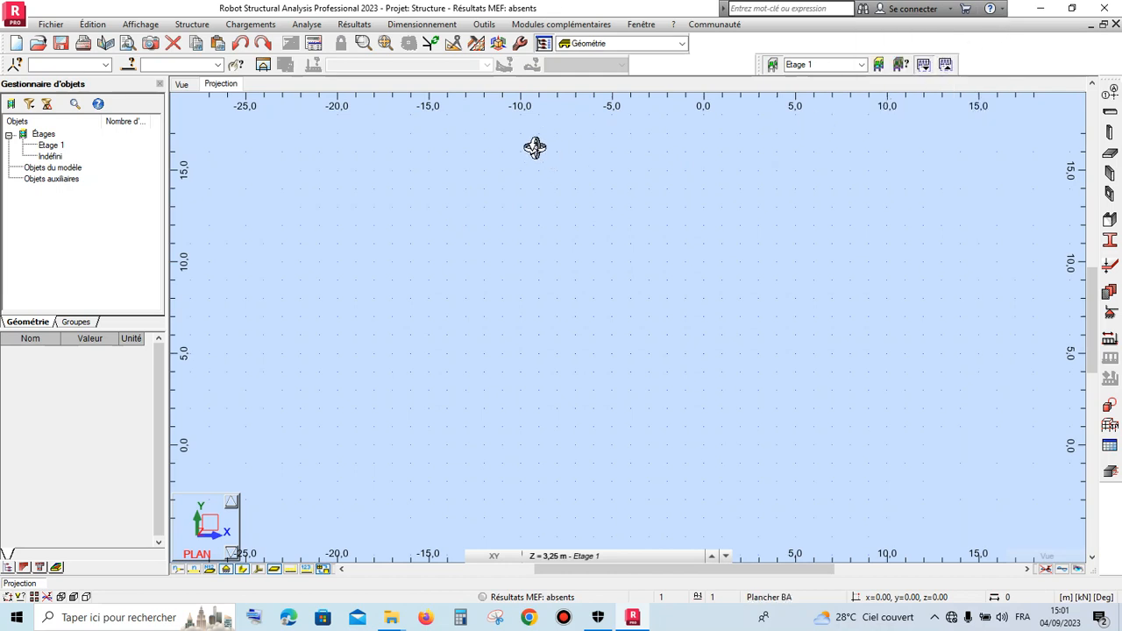
{"action": "right_click", "coordinate": [363, 167]}
{"action": "left_click", "coordinate": [348, 178]}
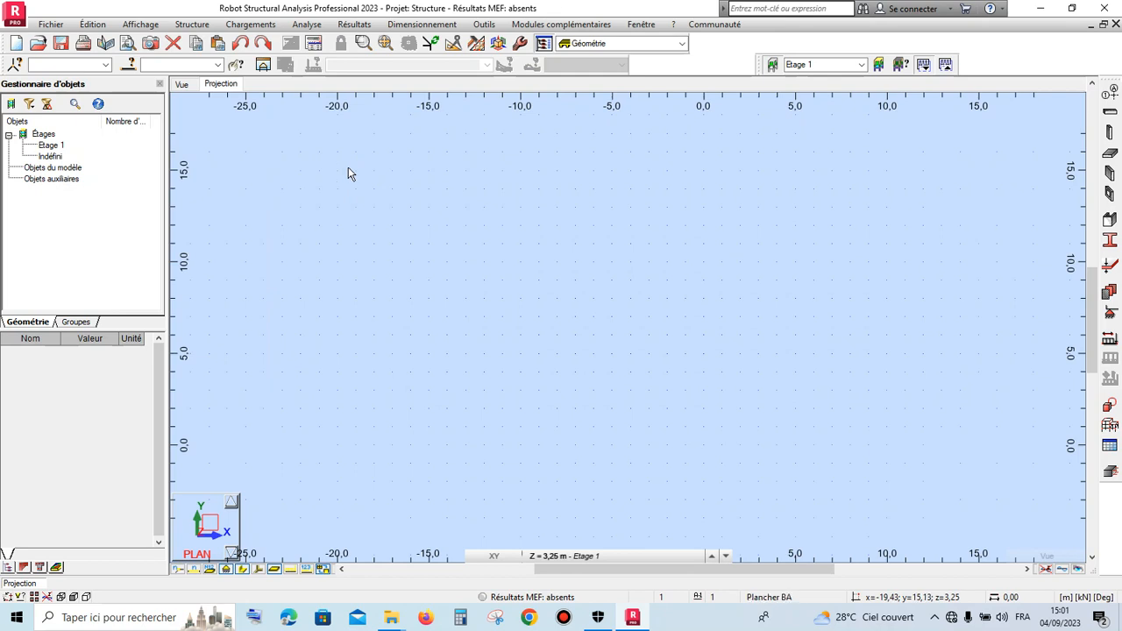
Open the task preferences and examine the dimension units and formats, including the unit options for structure dimensions
{"action": "left_click", "coordinate": [484, 25]}
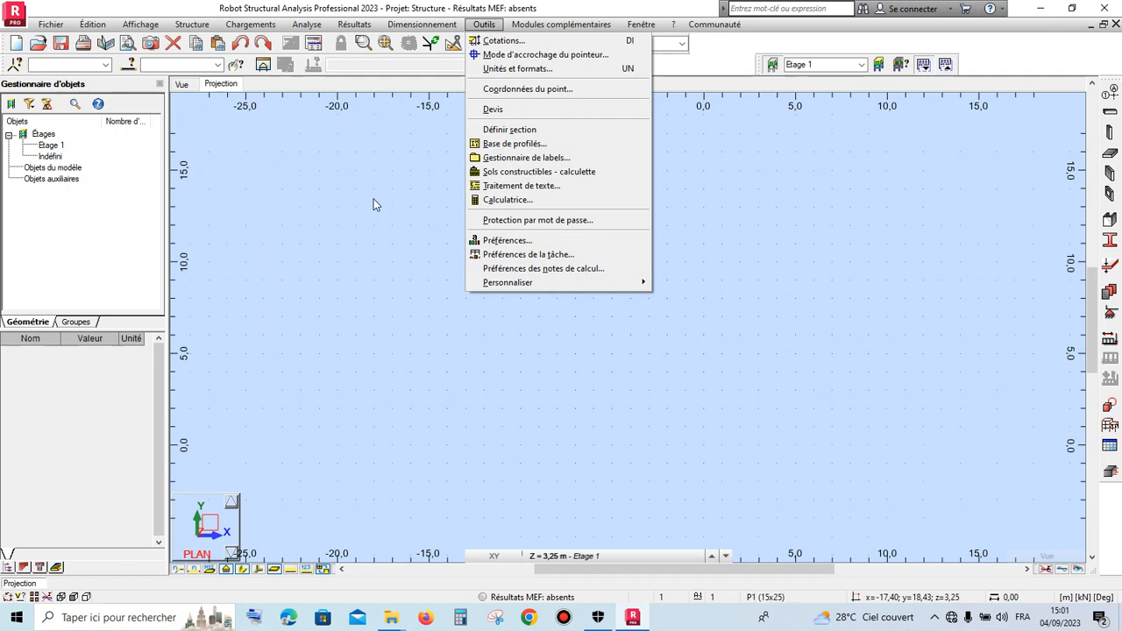
{"action": "left_click", "coordinate": [543, 258]}
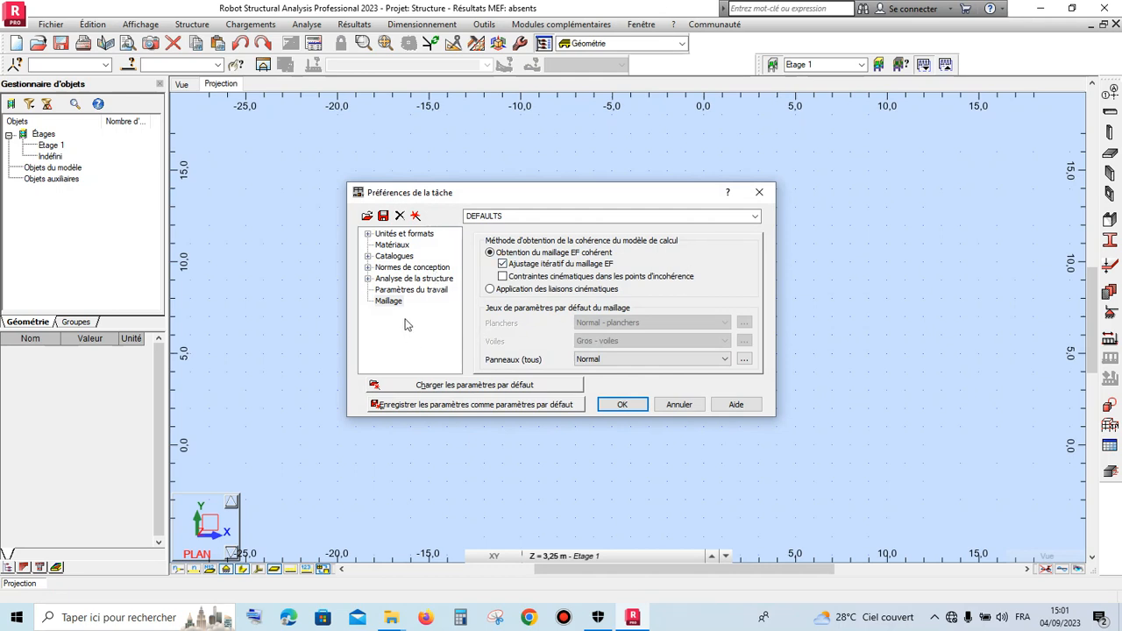
{"action": "left_click", "coordinate": [405, 235]}
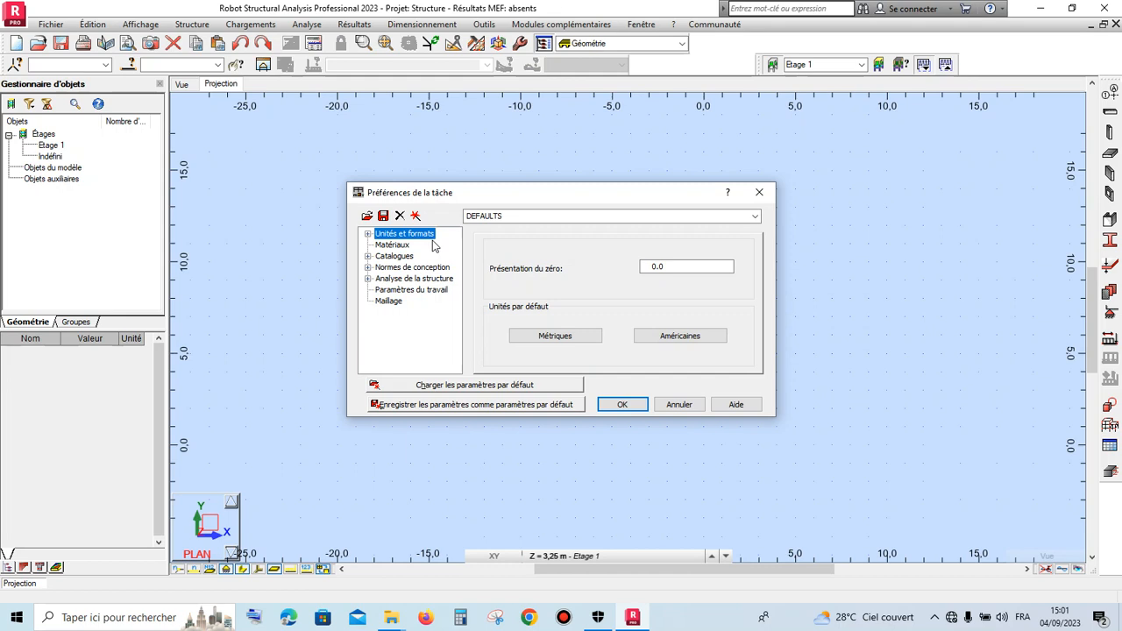
{"action": "left_click", "coordinate": [368, 234]}
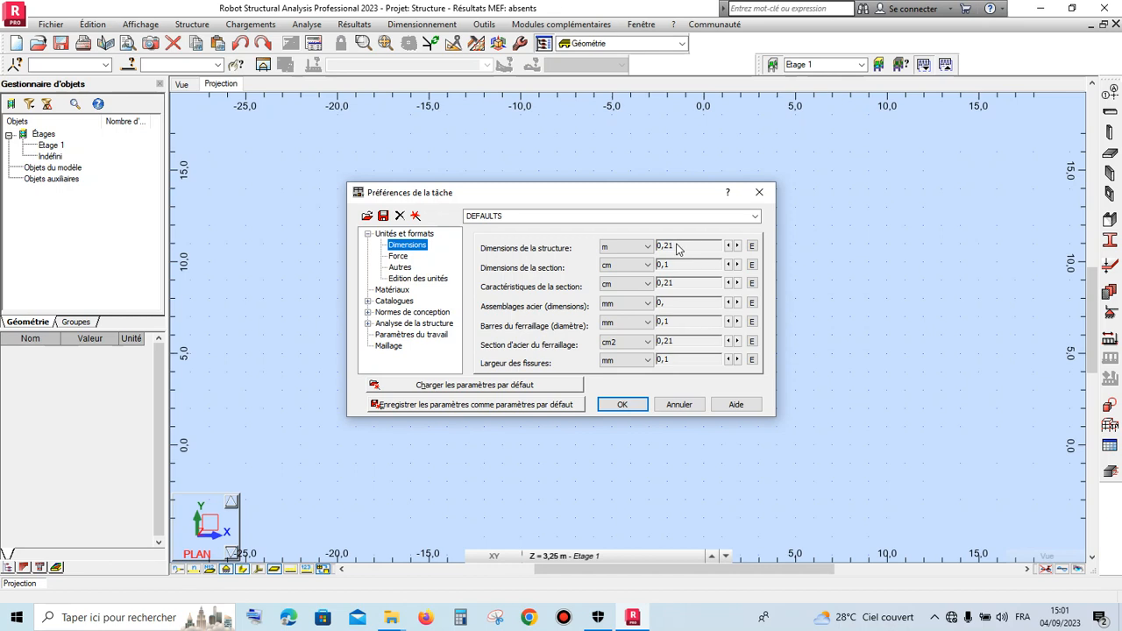
{"action": "left_click", "coordinate": [641, 249]}
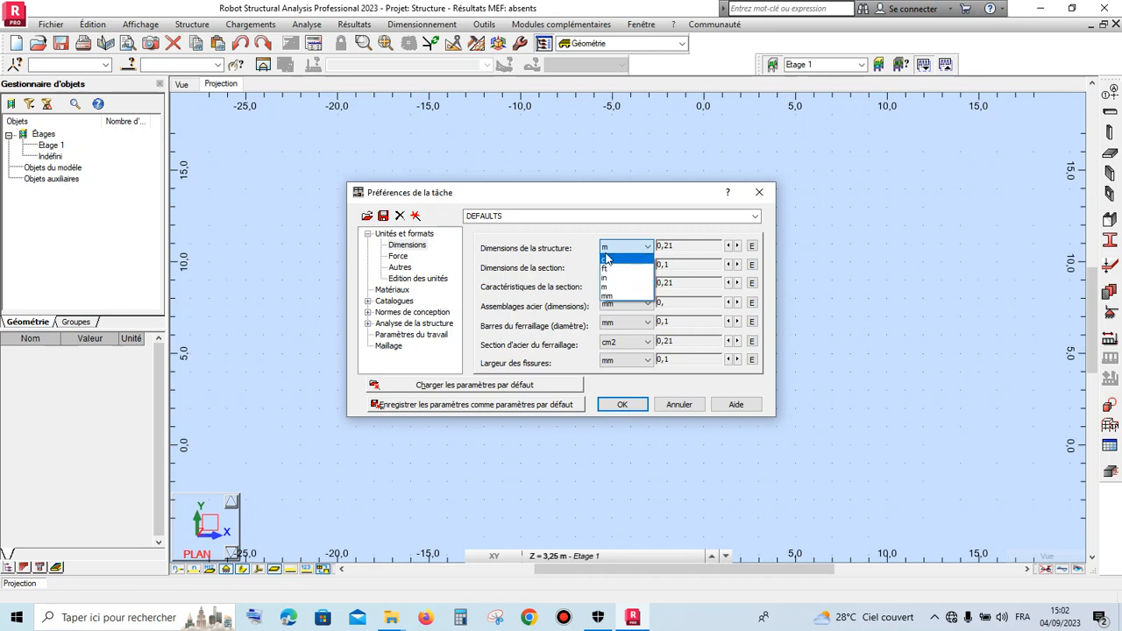
{"action": "left_click", "coordinate": [672, 235]}
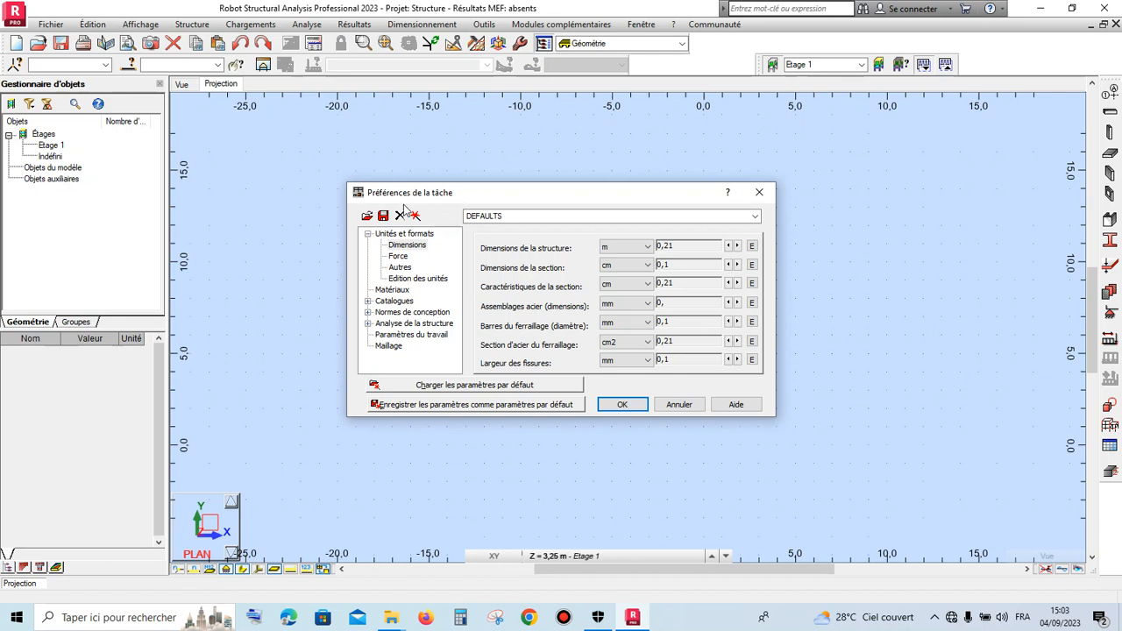
Examine the force and moment unit options, plus the other units such as displacement, angle, temperature and mass
{"action": "left_click", "coordinate": [399, 257]}
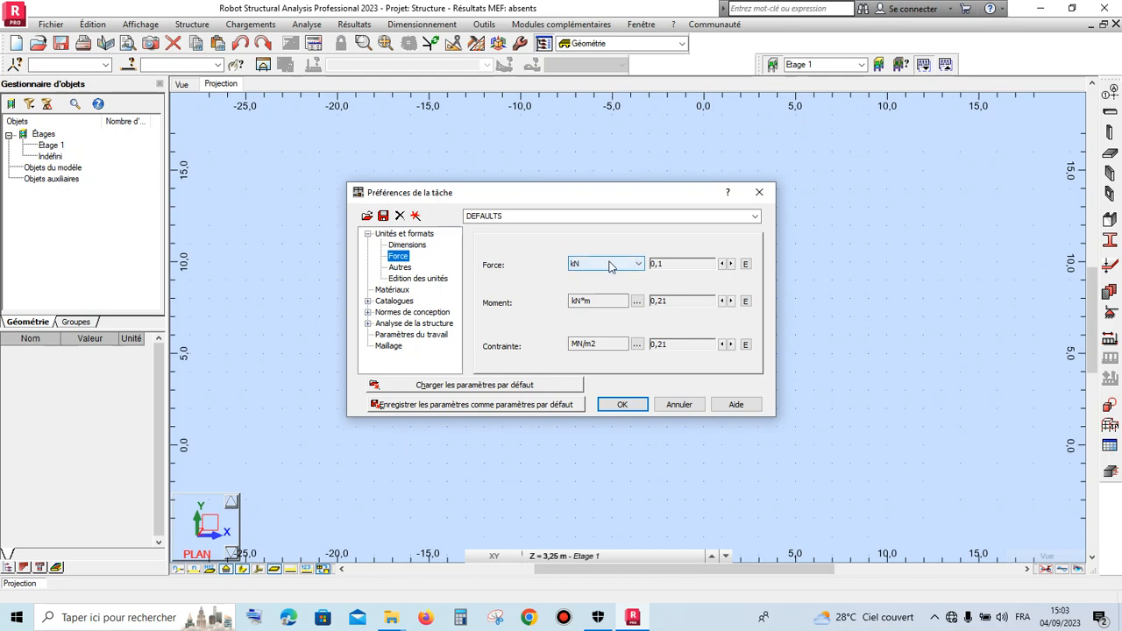
{"action": "left_click", "coordinate": [640, 264]}
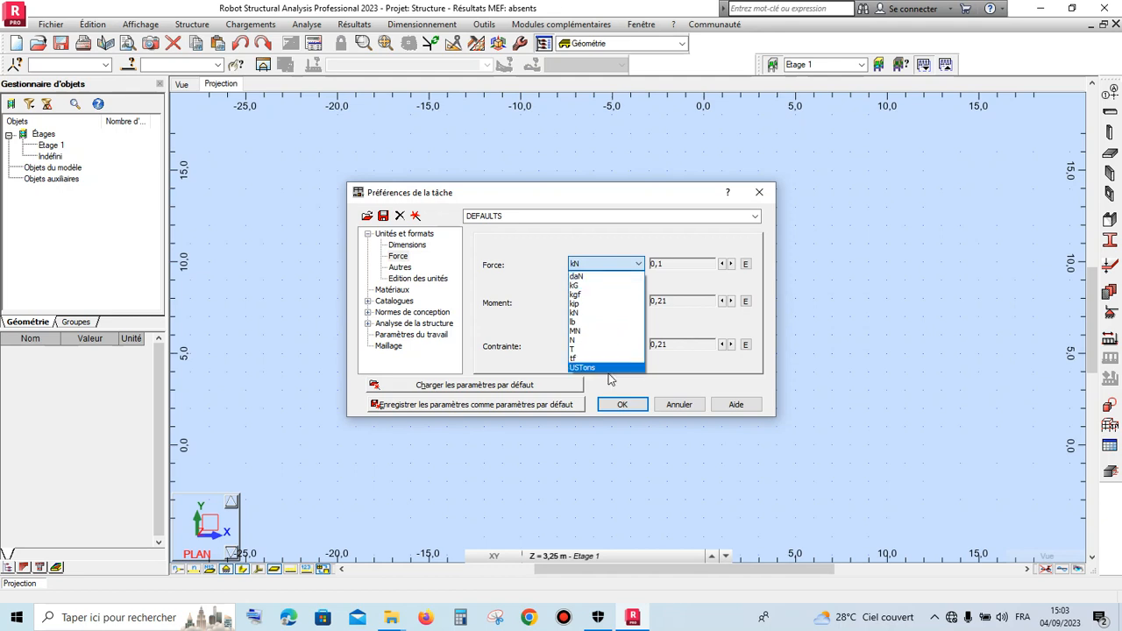
{"action": "left_click", "coordinate": [553, 283]}
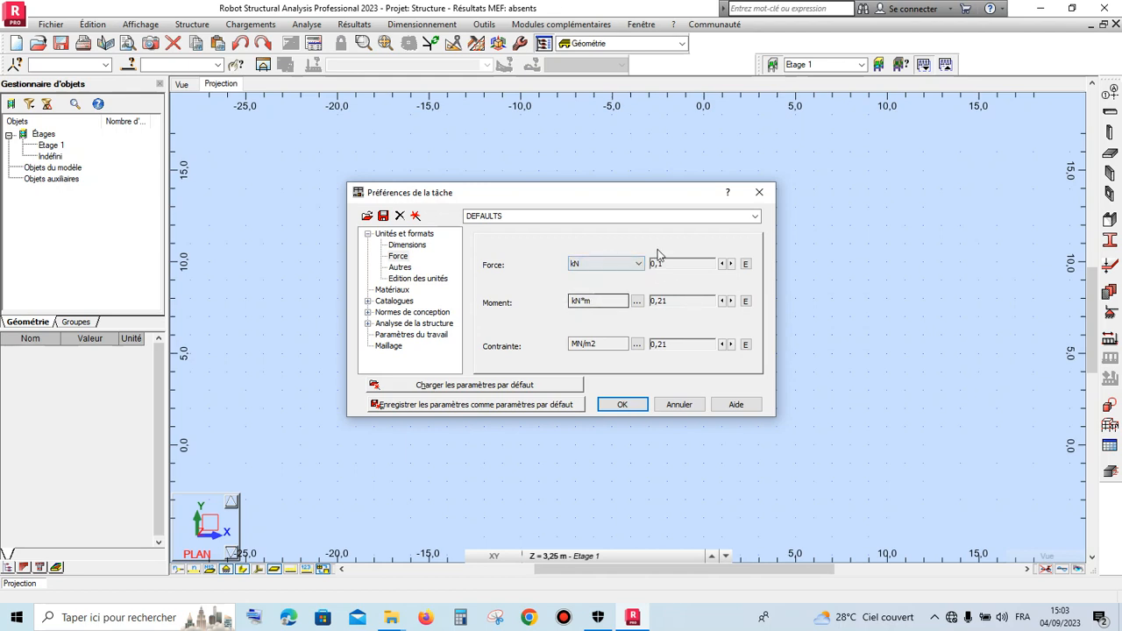
{"action": "left_click", "coordinate": [638, 301]}
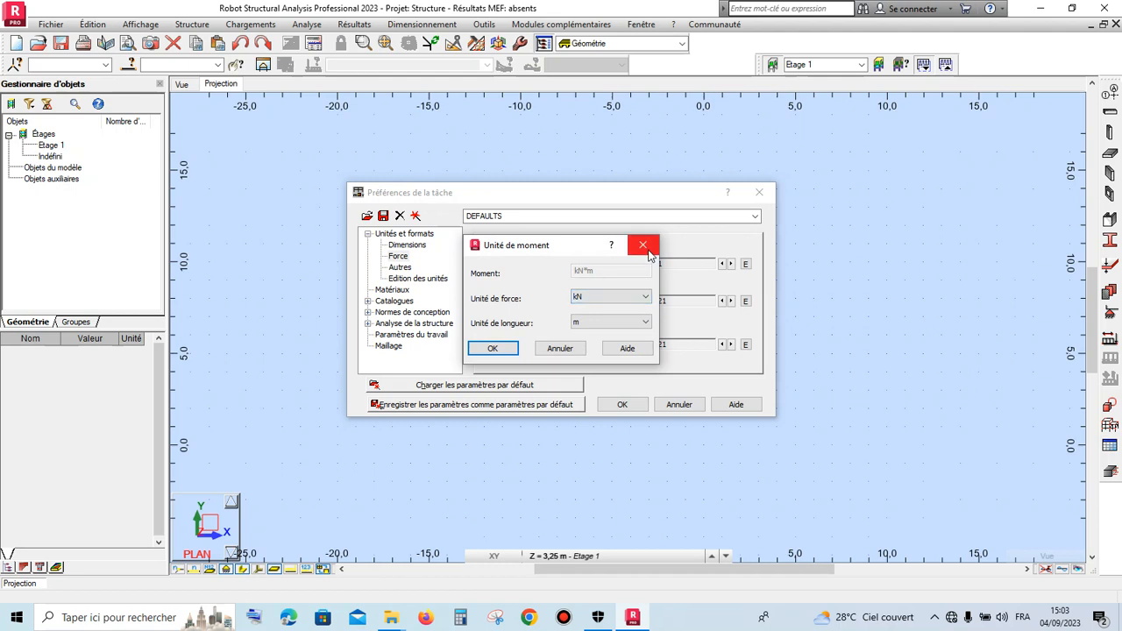
{"action": "left_click", "coordinate": [645, 299]}
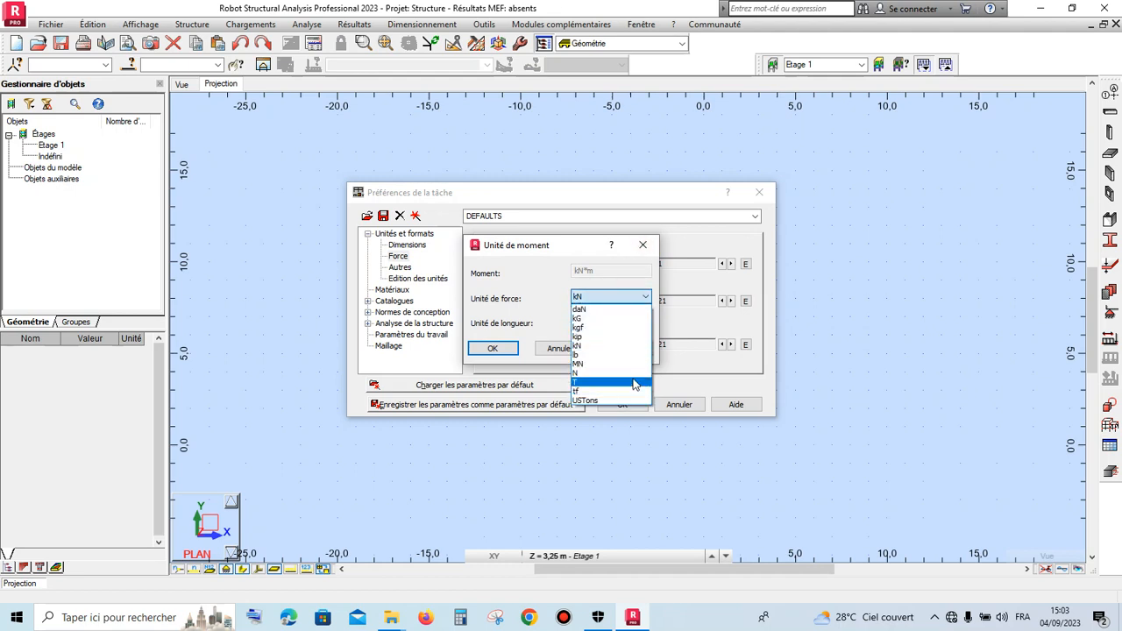
{"action": "left_click", "coordinate": [643, 250]}
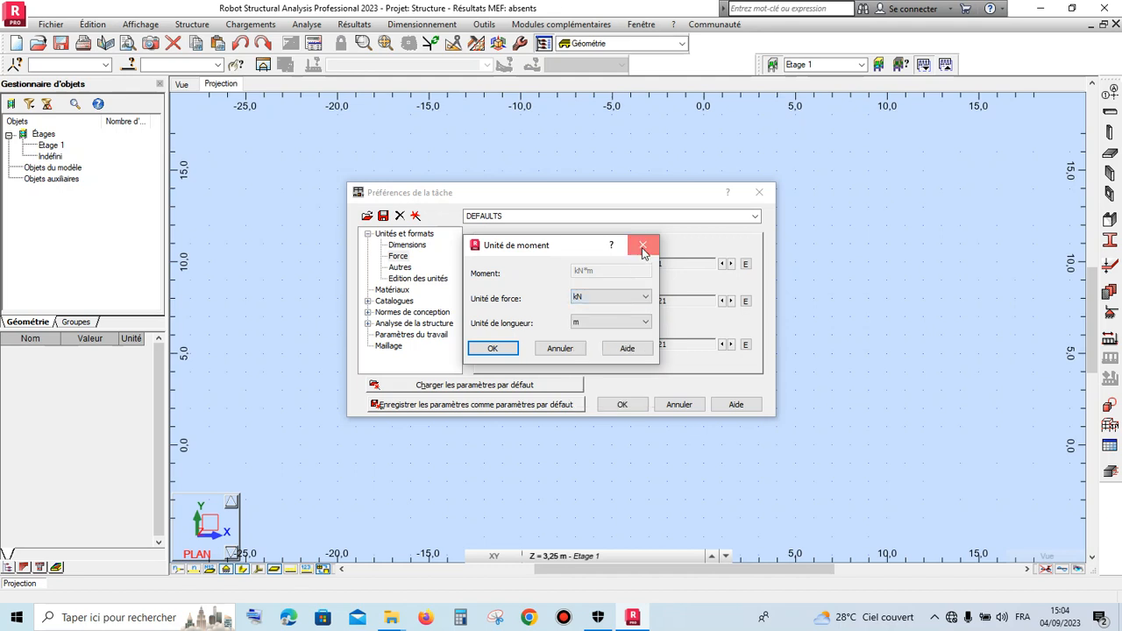
{"action": "left_click", "coordinate": [644, 251]}
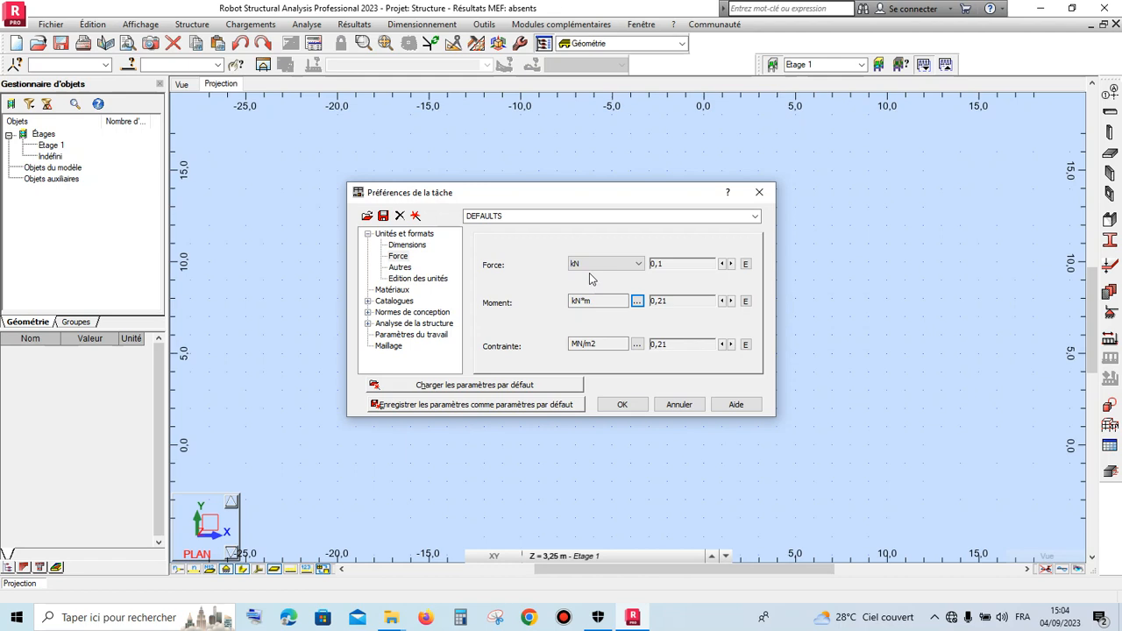
{"action": "left_click", "coordinate": [403, 270]}
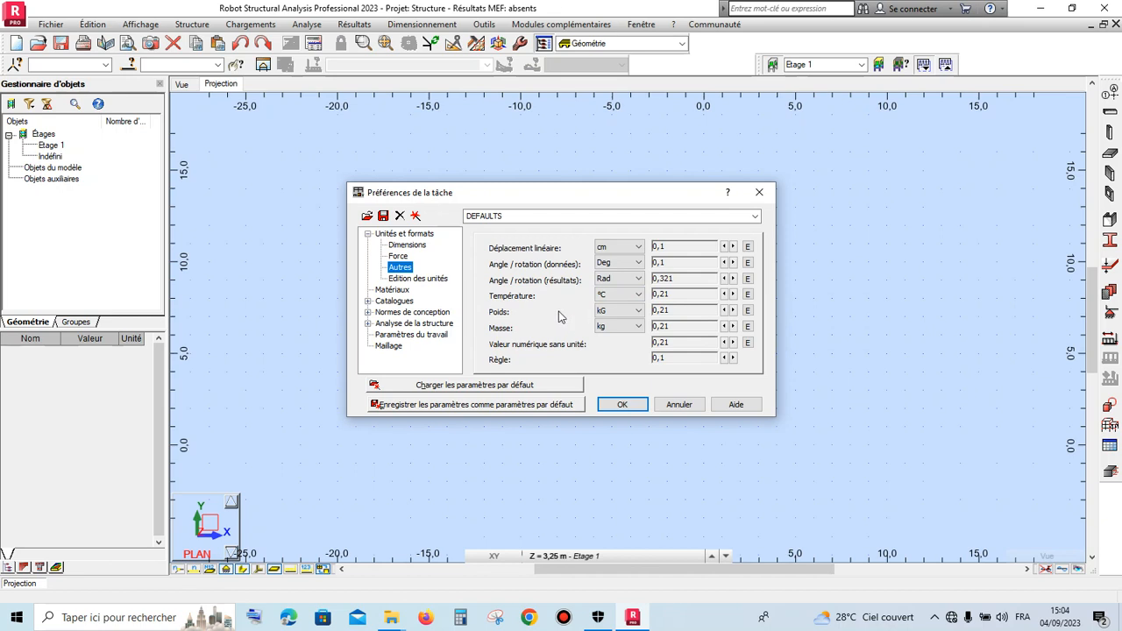
{"action": "left_click", "coordinate": [369, 235]}
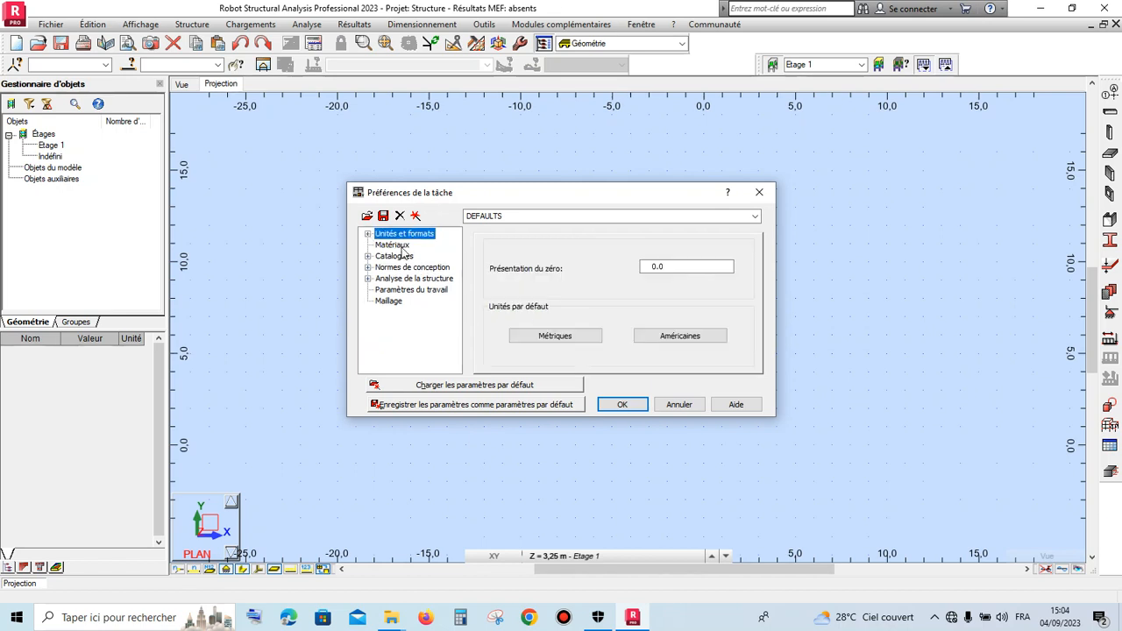
Examine the default materials, including the steel and concrete grade options, and the list of available catalogues
{"action": "left_click", "coordinate": [402, 247]}
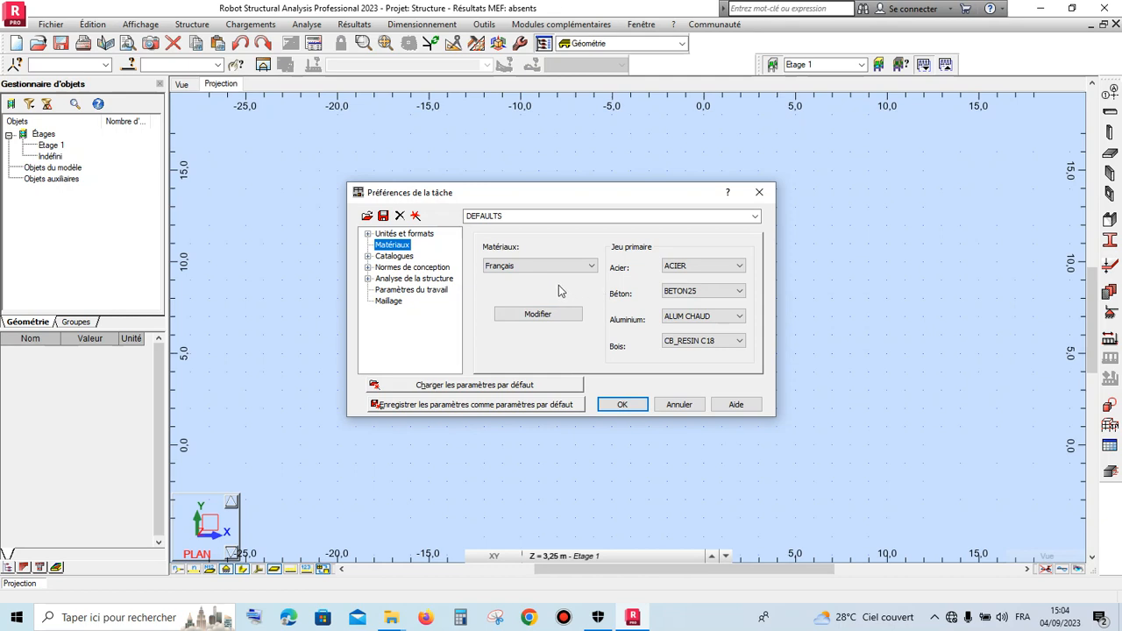
{"action": "left_click", "coordinate": [741, 267]}
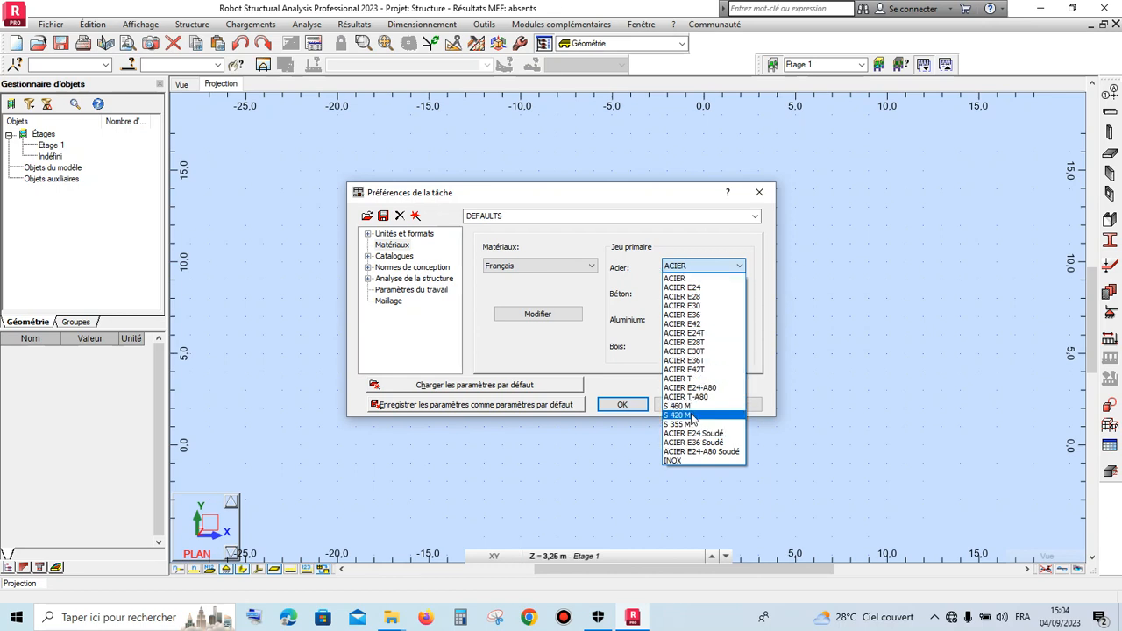
{"action": "left_click", "coordinate": [553, 352]}
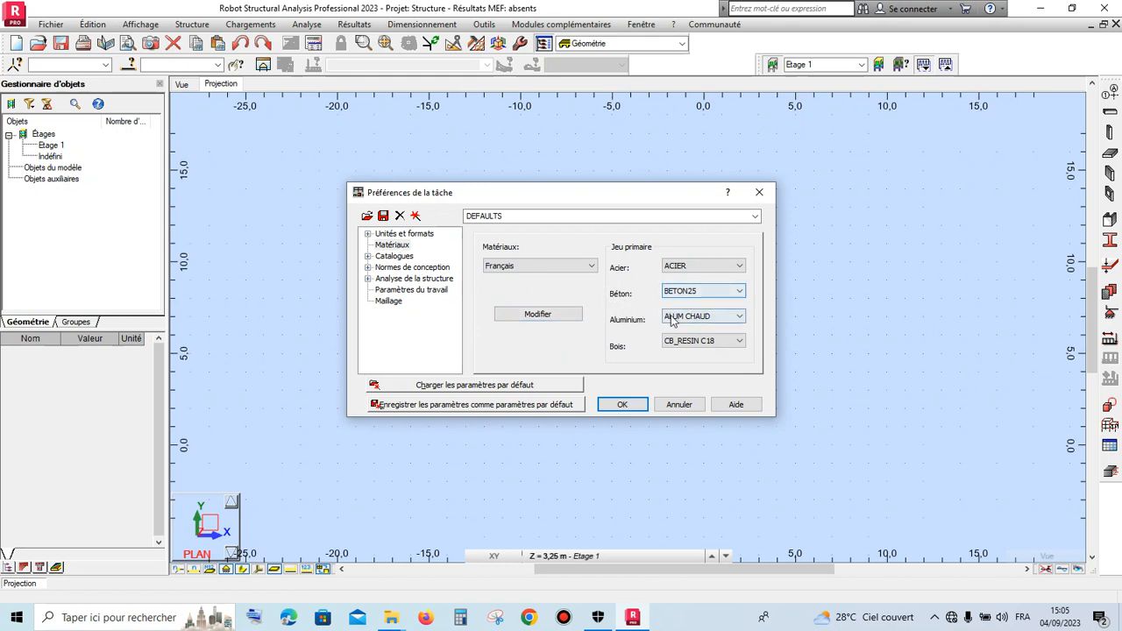
{"action": "left_click", "coordinate": [739, 292]}
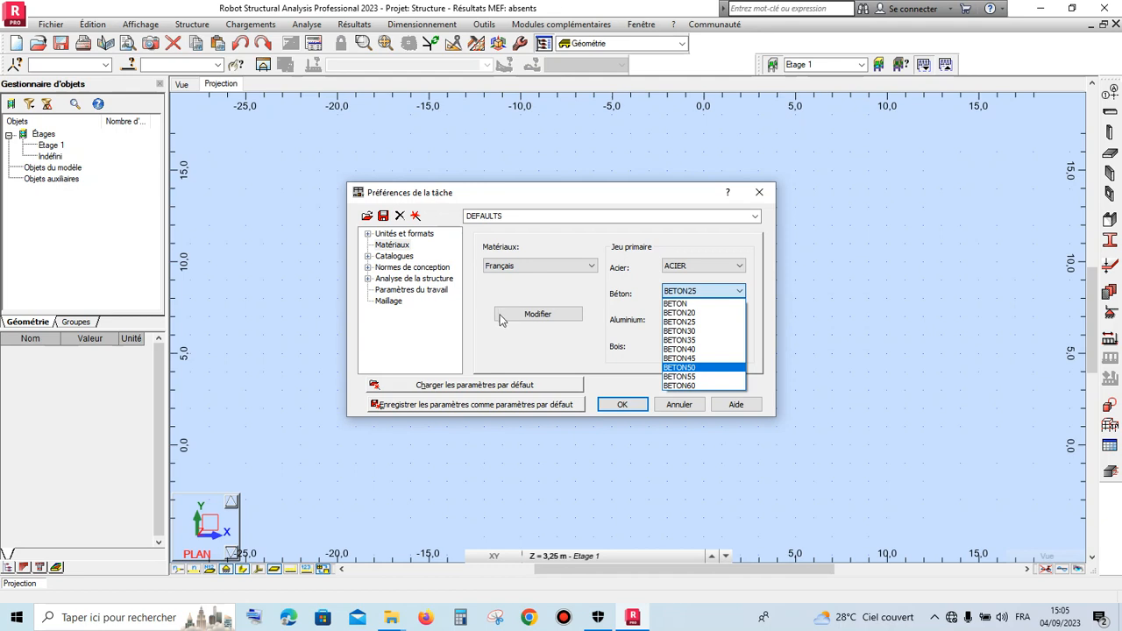
{"action": "left_click", "coordinate": [391, 263]}
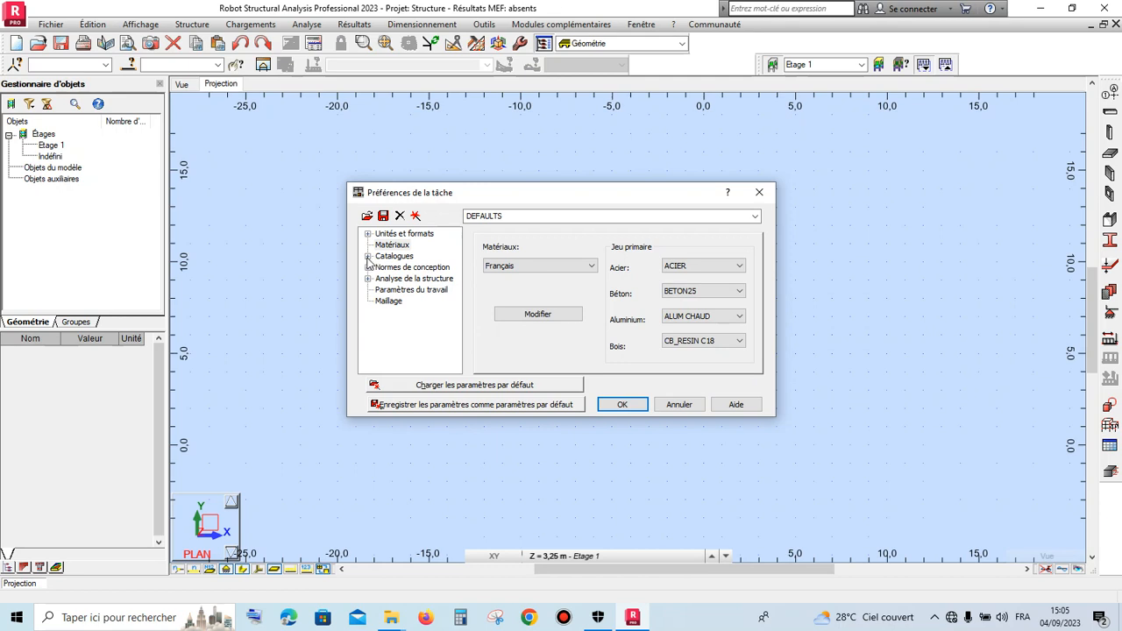
{"action": "left_click", "coordinate": [368, 256]}
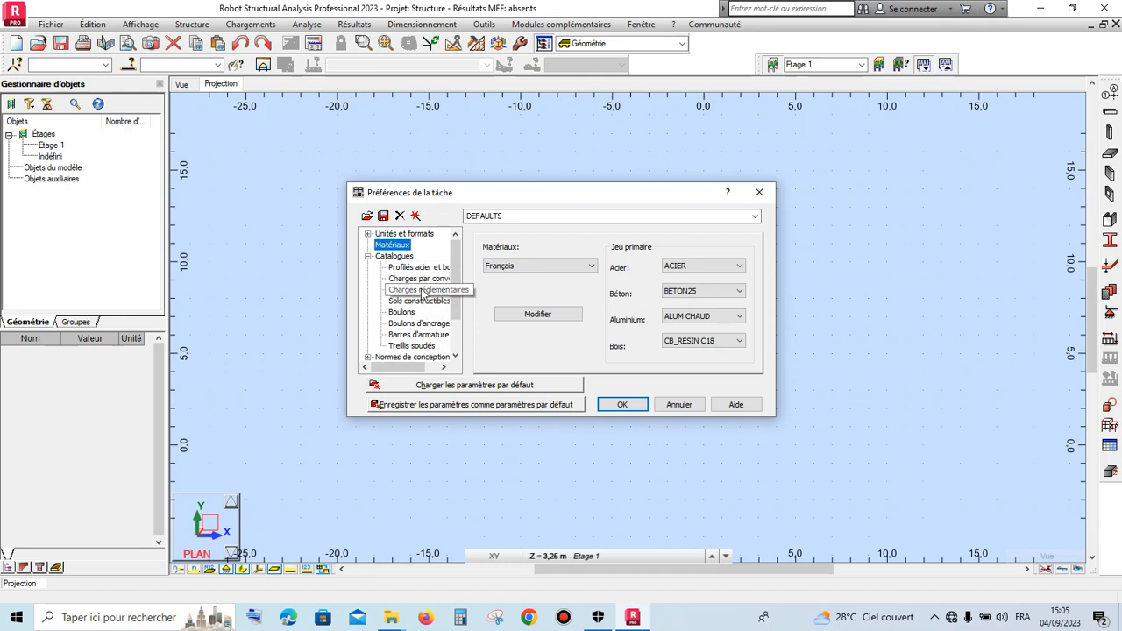
{"action": "left_click", "coordinate": [368, 256]}
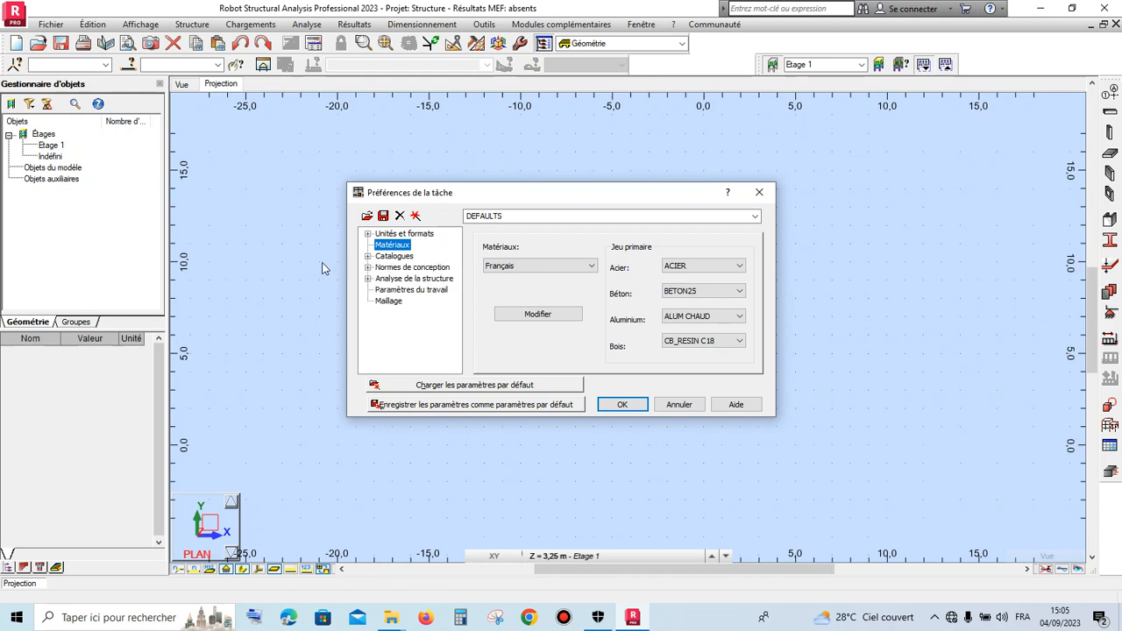
Examine the design codes for steel, timber, reinforced concrete and geotechnics, plus the codes for load combinations, snow and wind, and seismic loads
{"action": "left_click", "coordinate": [394, 269]}
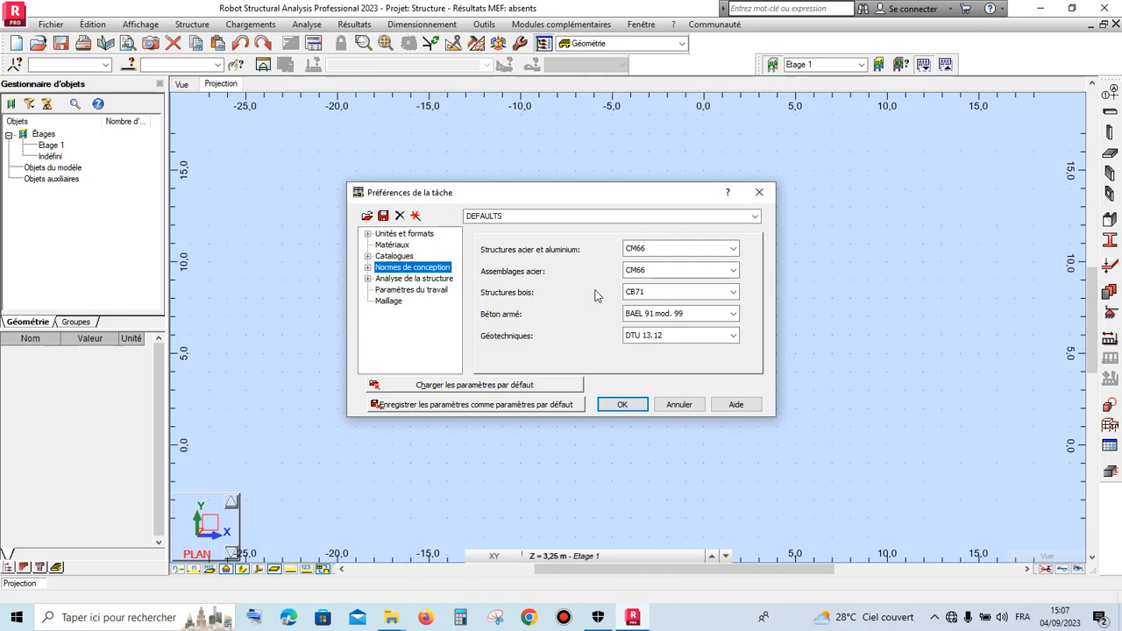
{"action": "left_click", "coordinate": [369, 267]}
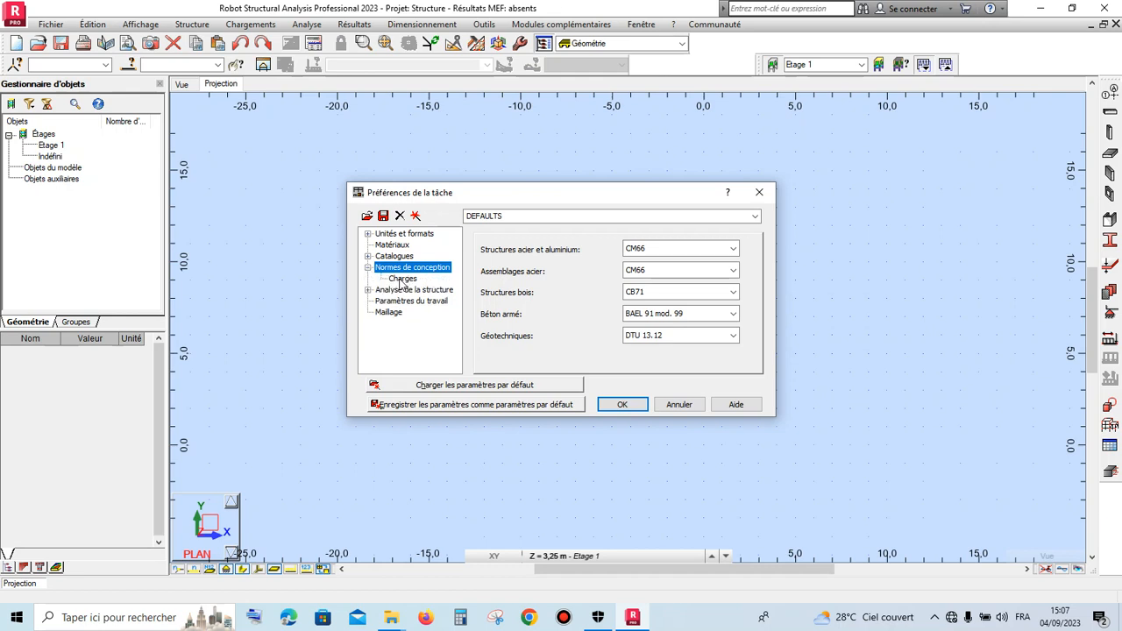
{"action": "left_click", "coordinate": [401, 279]}
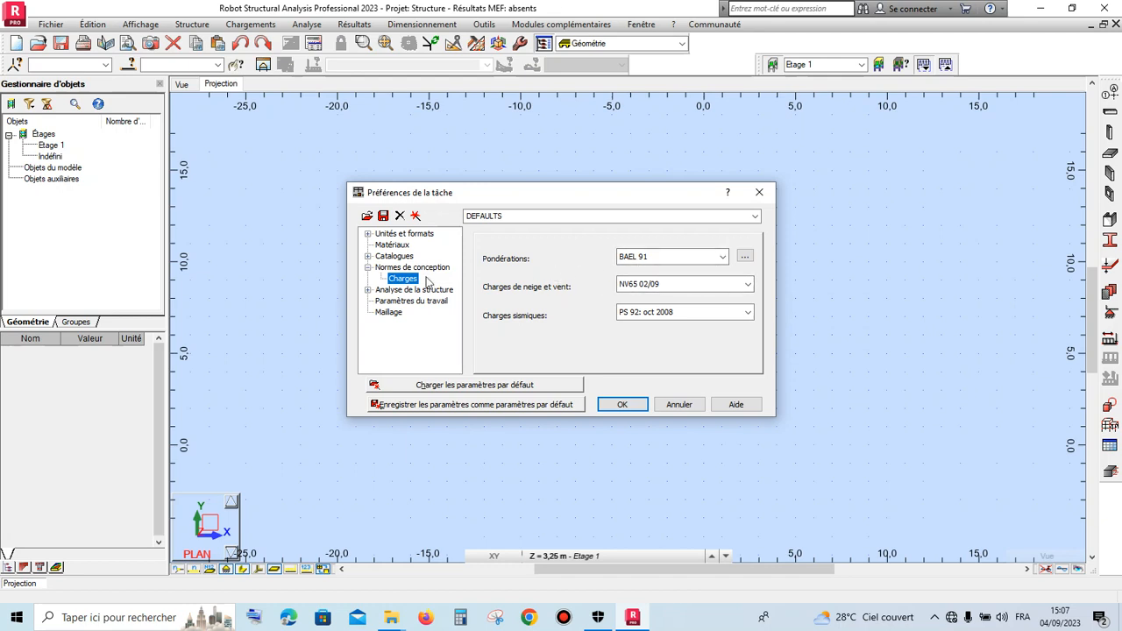
{"action": "left_click", "coordinate": [368, 269]}
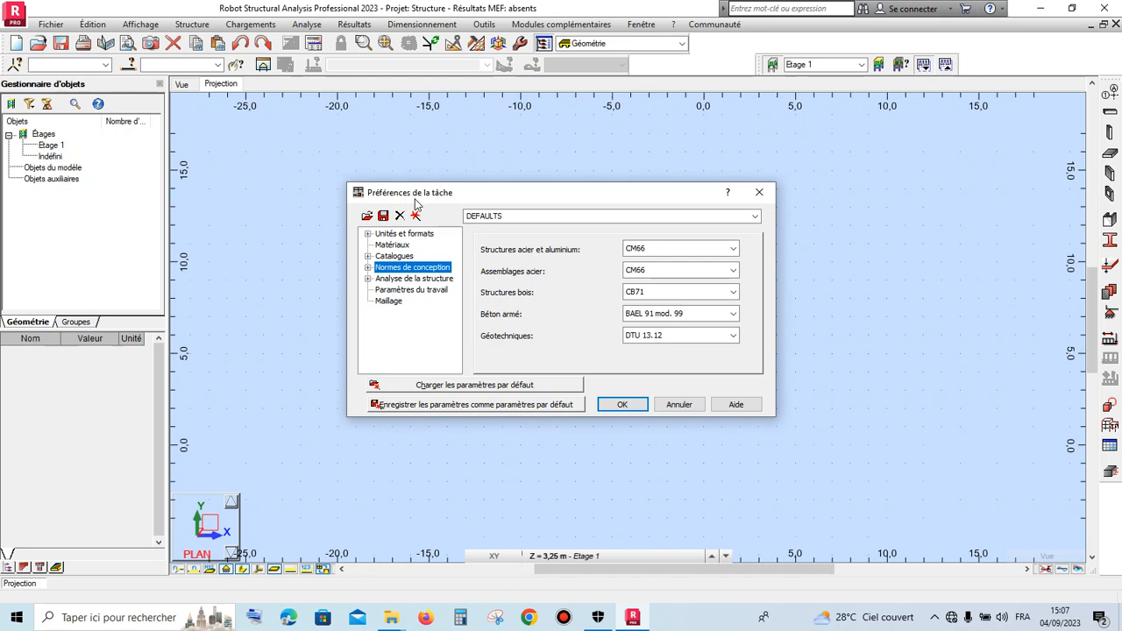
Examine the structure analysis, work parameter and meshing preferences, including the default mesh parameter sets offered for all panels
{"action": "left_click", "coordinate": [401, 279]}
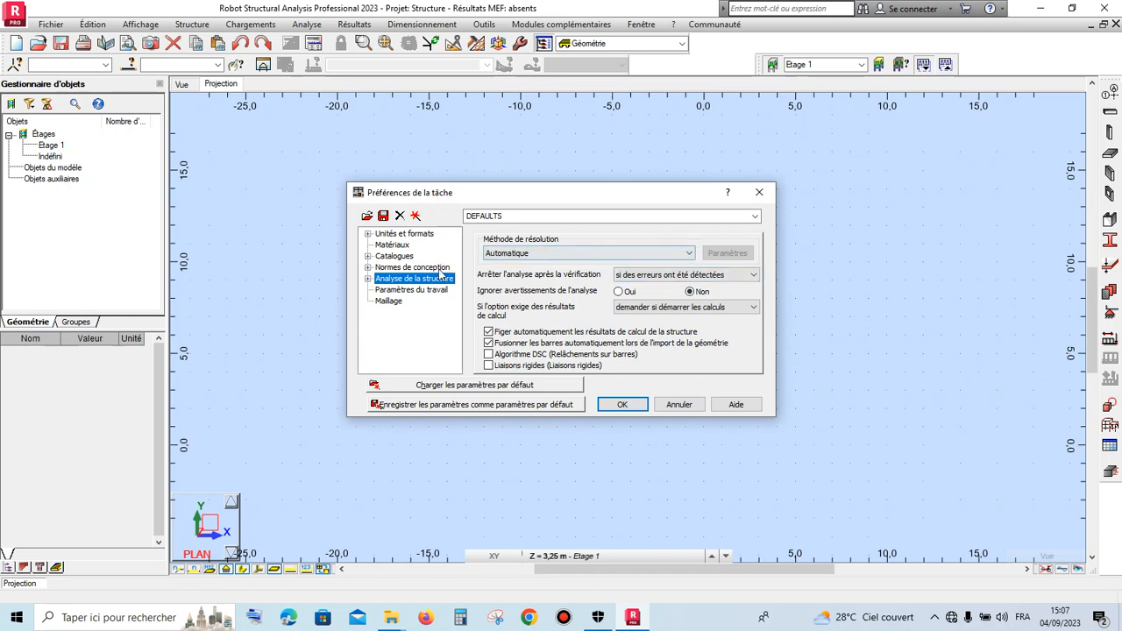
{"action": "left_click", "coordinate": [417, 292]}
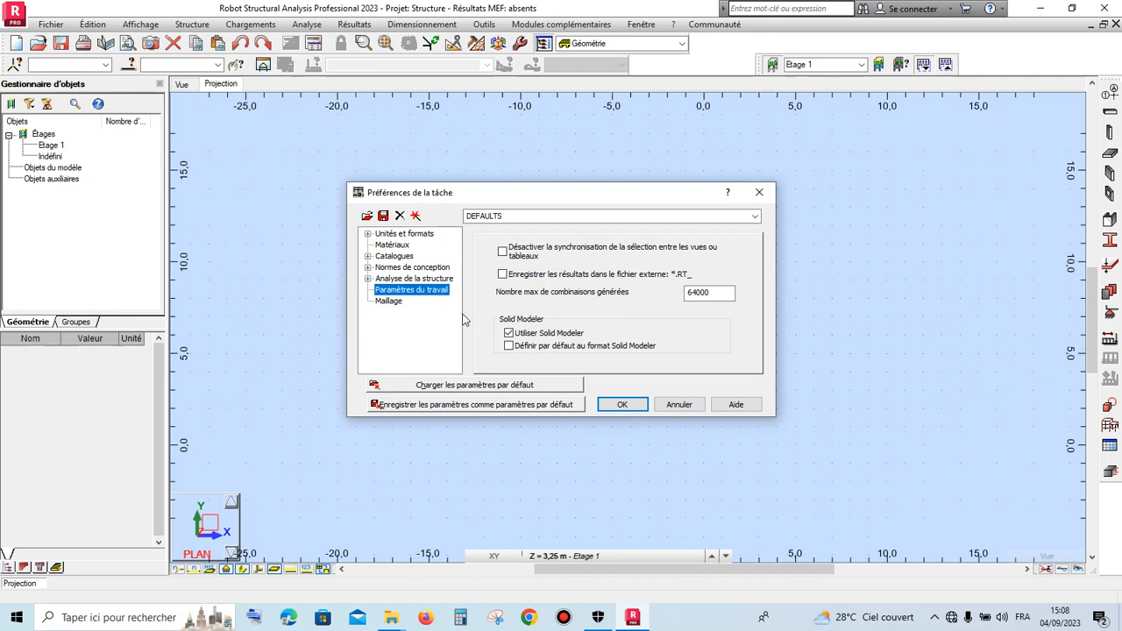
{"action": "left_click", "coordinate": [391, 304]}
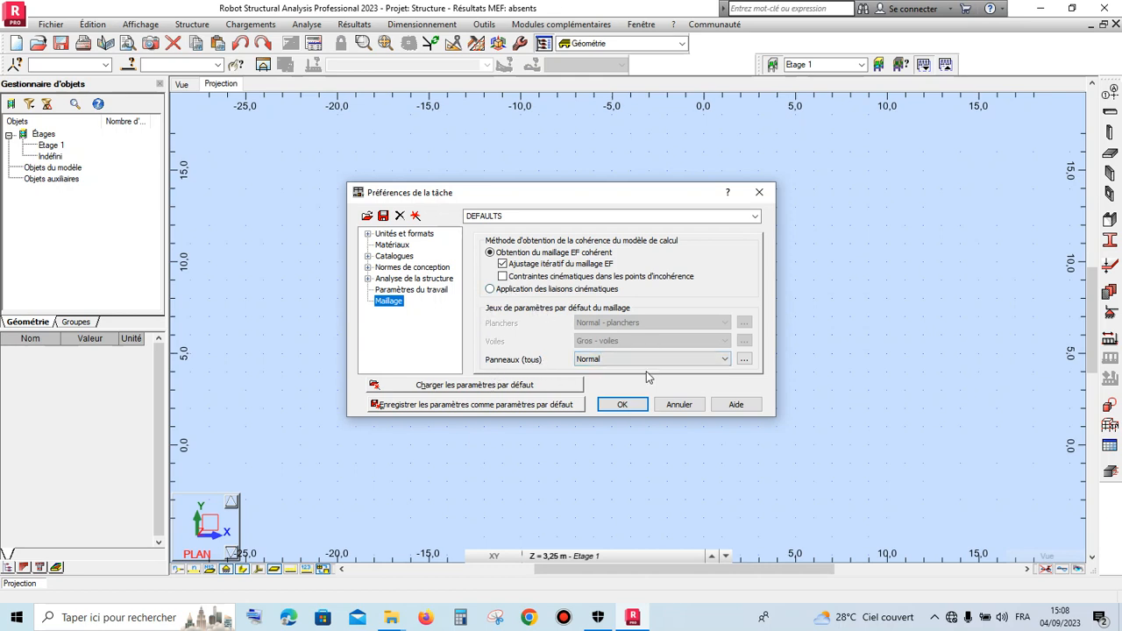
{"action": "left_click", "coordinate": [725, 361]}
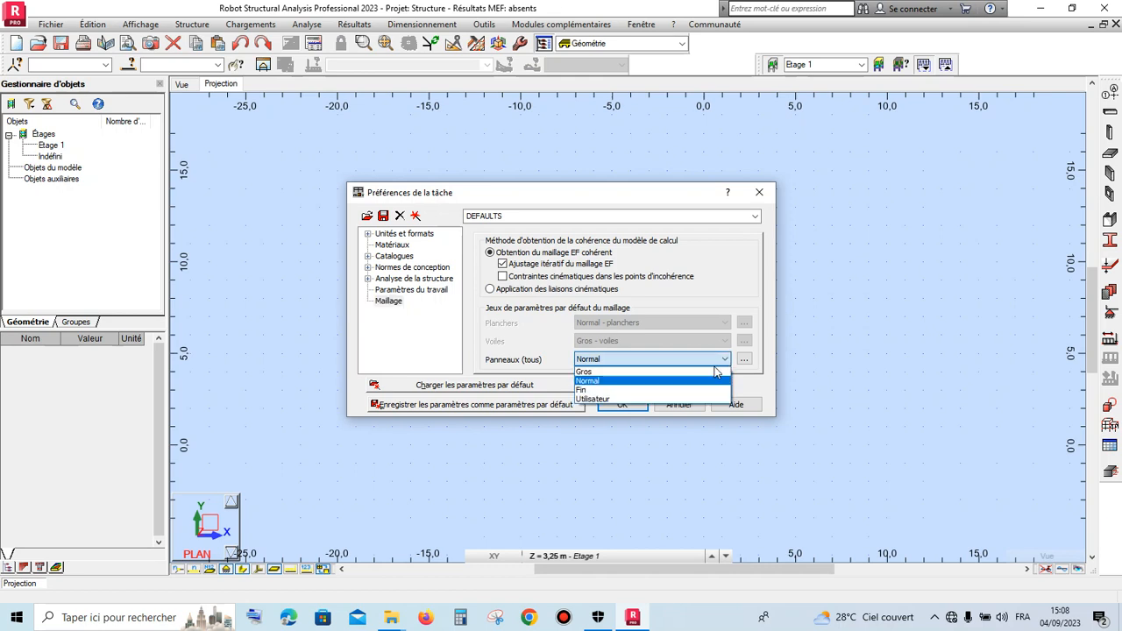
{"action": "left_click", "coordinate": [692, 362]}
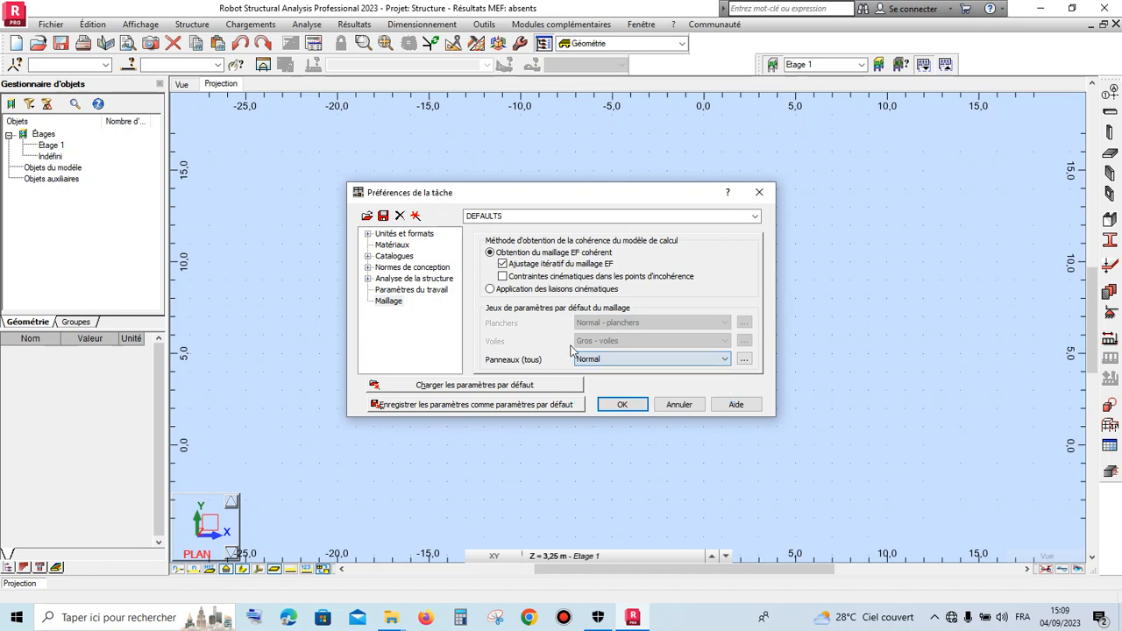
{"action": "left_click", "coordinate": [725, 360]}
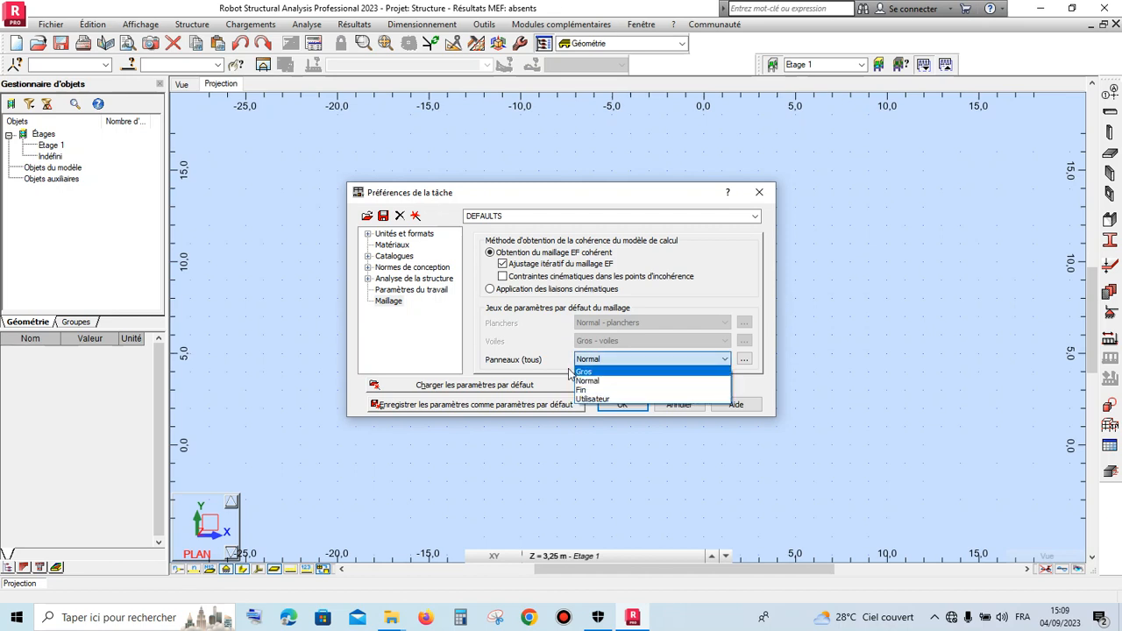
{"action": "left_click", "coordinate": [539, 347]}
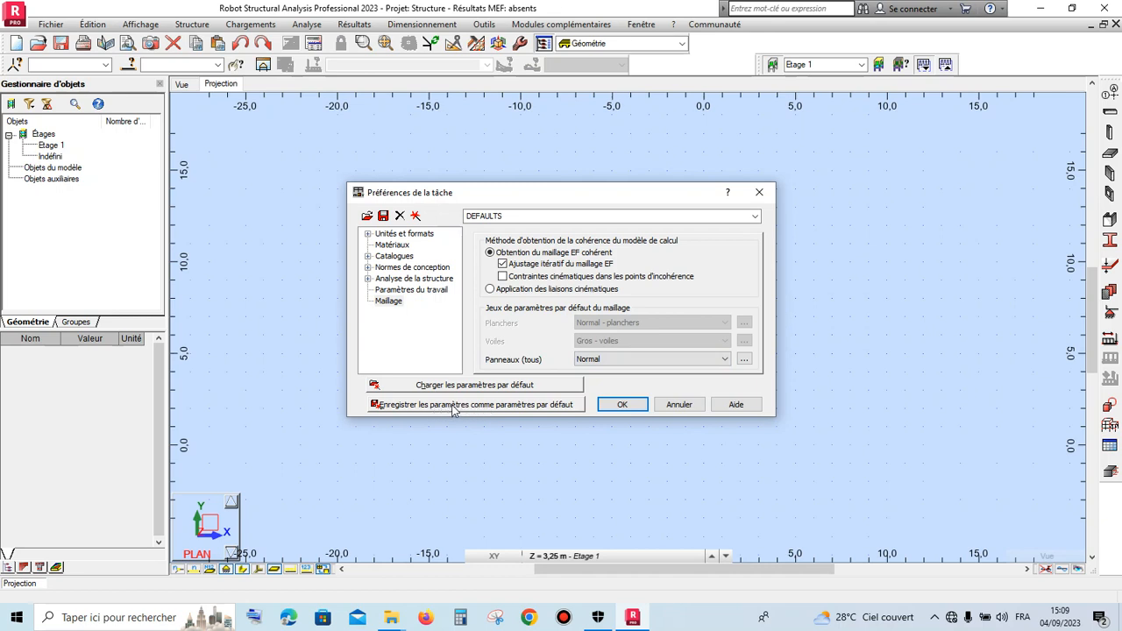
Save the current task preferences as the default parameters and accept the preferences
{"action": "left_click", "coordinate": [551, 411]}
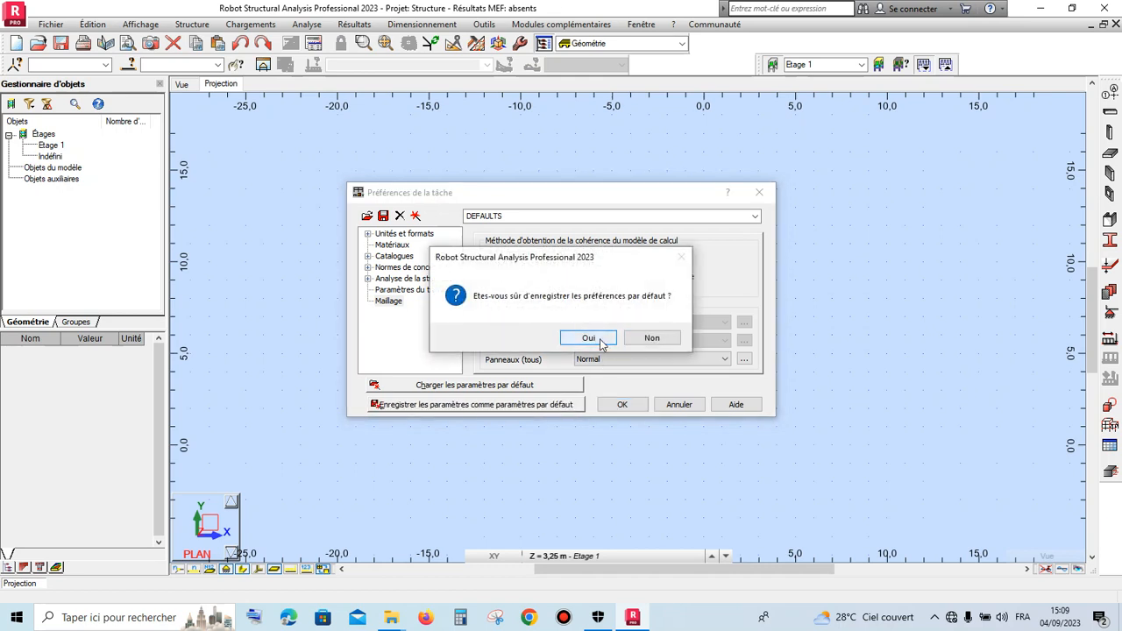
{"action": "left_click", "coordinate": [589, 339]}
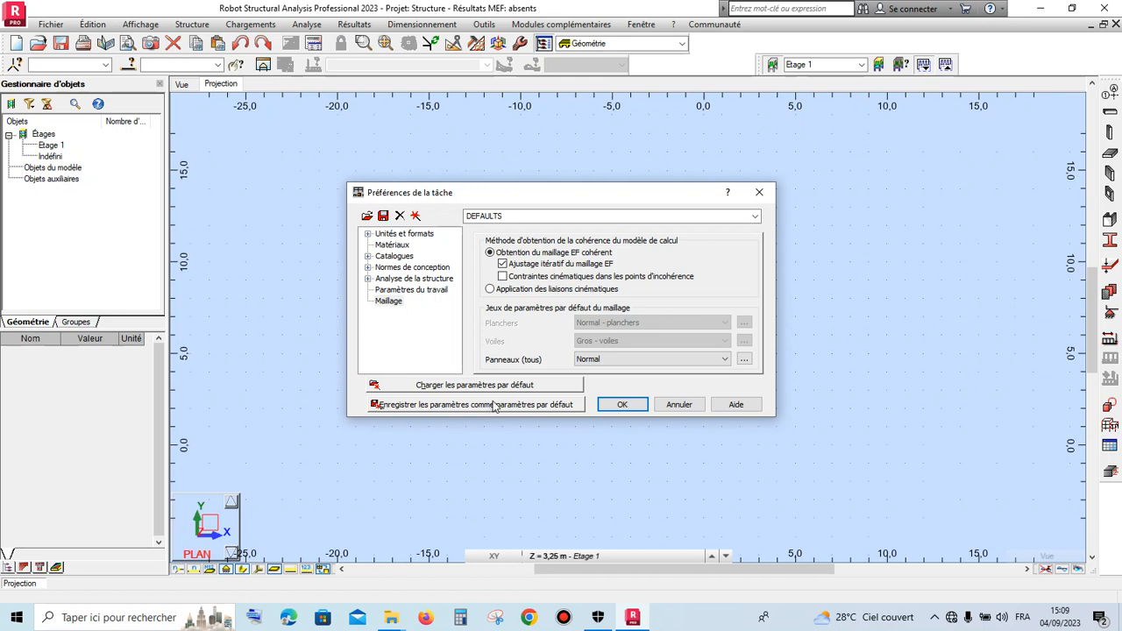
{"action": "left_click", "coordinate": [617, 405]}
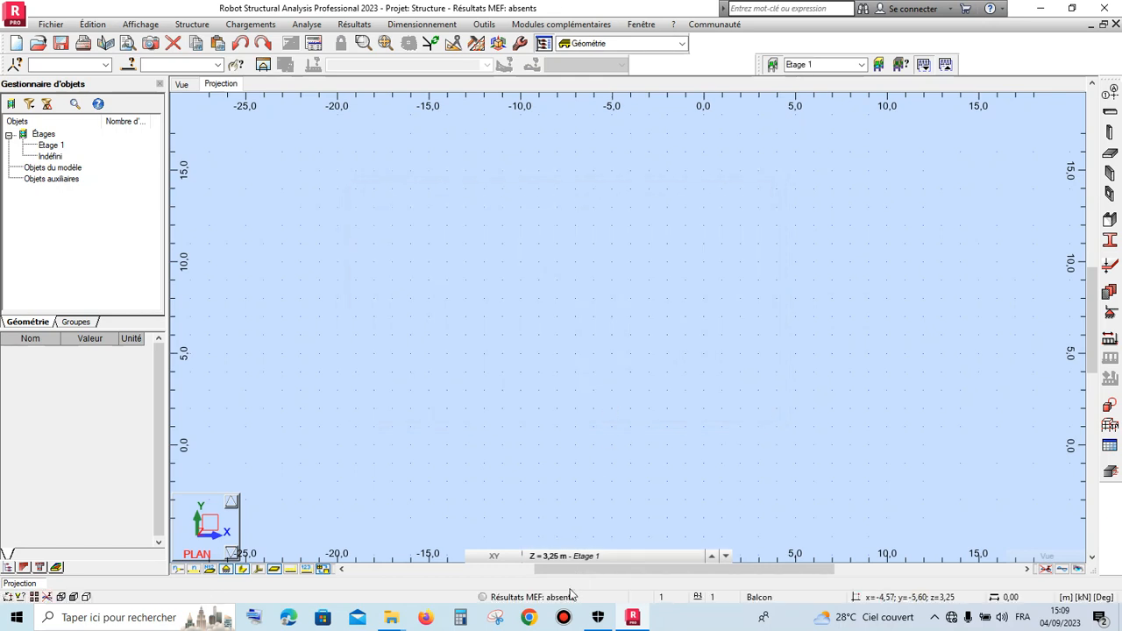
{"action": "left_click", "coordinate": [565, 618]}
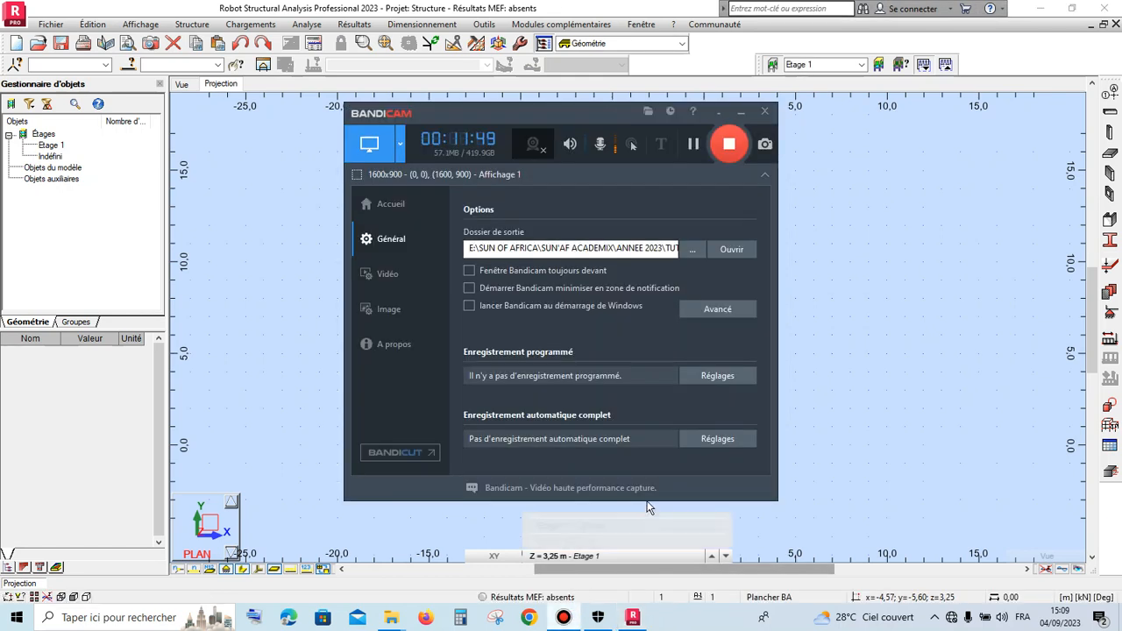